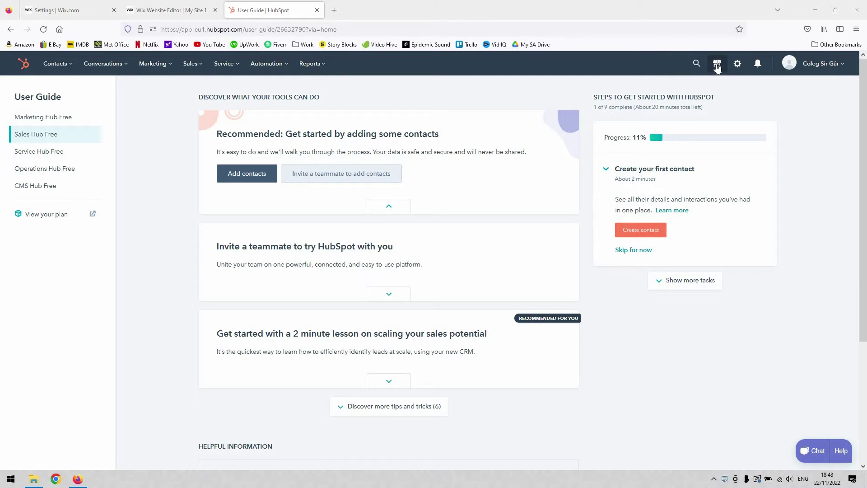
Search the HubSpot App Marketplace for 'wix', open the Wix App by syncsmart.io, and start installing it
{"action": "left_click", "coordinate": [717, 67]}
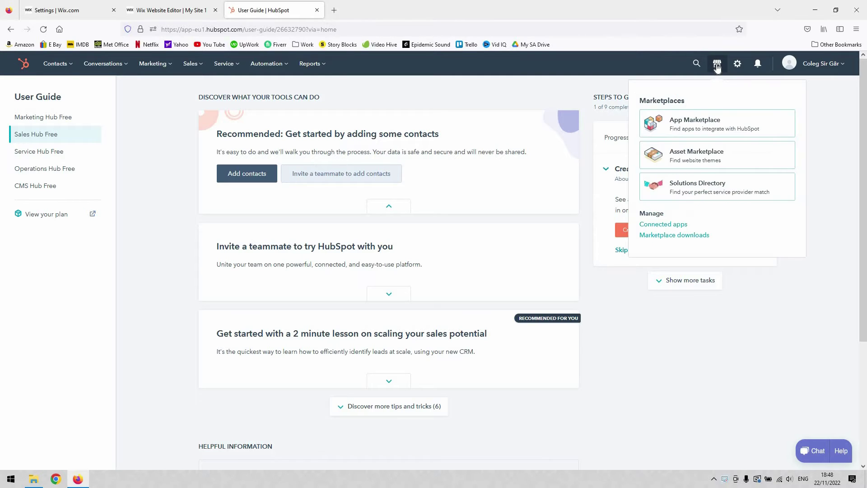
{"action": "left_click", "coordinate": [714, 126]}
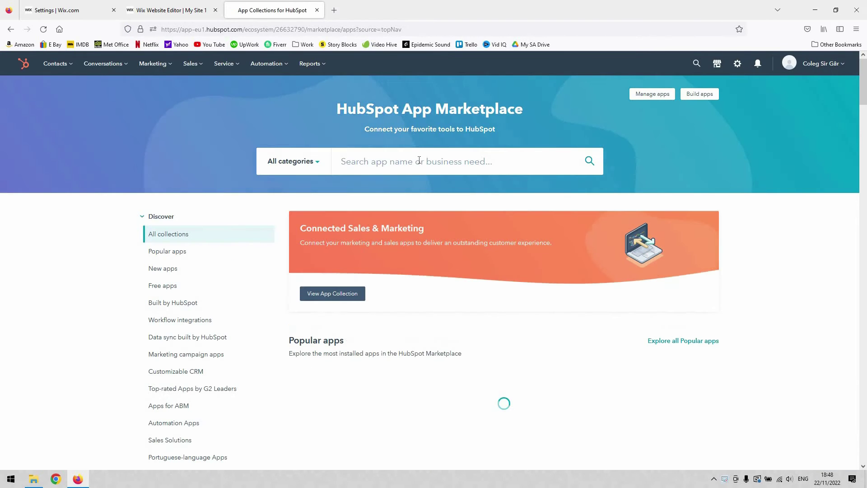
{"action": "left_click", "coordinate": [419, 161]}
{"action": "left_click", "coordinate": [284, 209]}
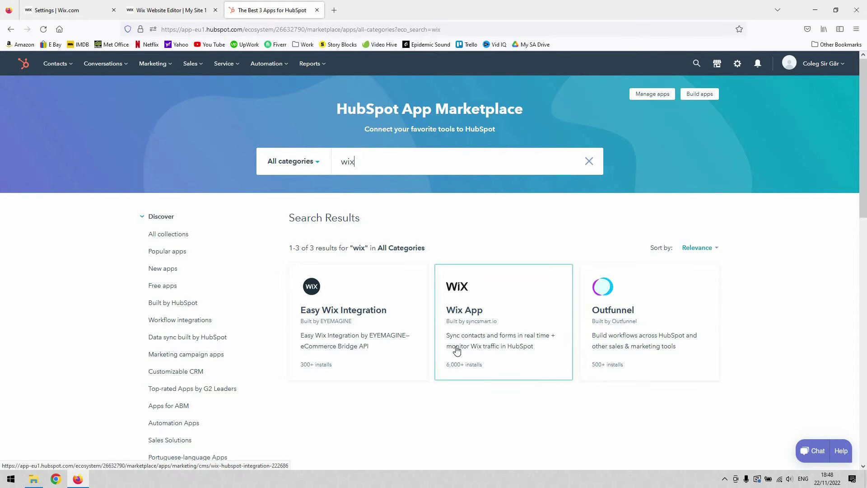
{"action": "left_click", "coordinate": [504, 322]}
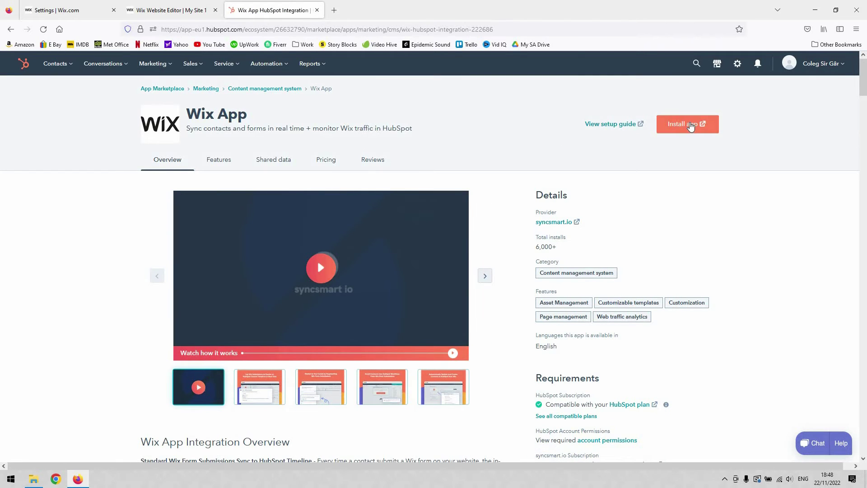
{"action": "left_click", "coordinate": [690, 125]}
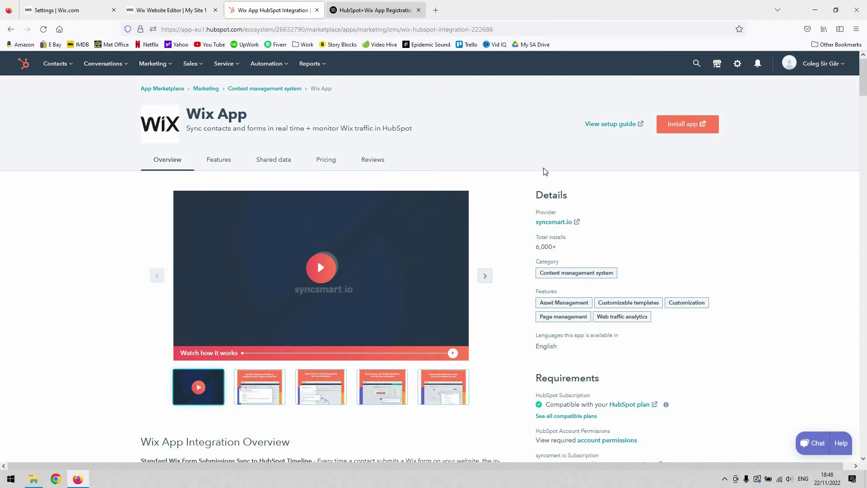
Submit the filled-in HubSpot+Wix App Registration form on syncsmart.io
{"action": "left_click", "coordinate": [398, 11]}
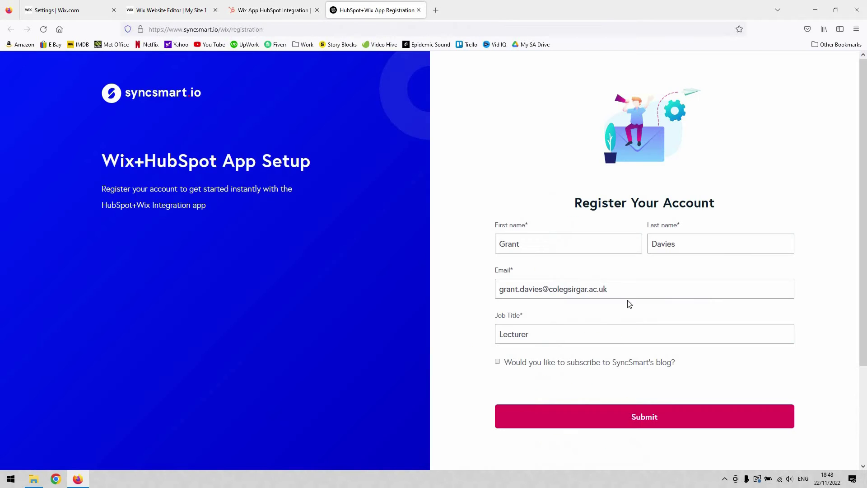
{"action": "left_click", "coordinate": [657, 422]}
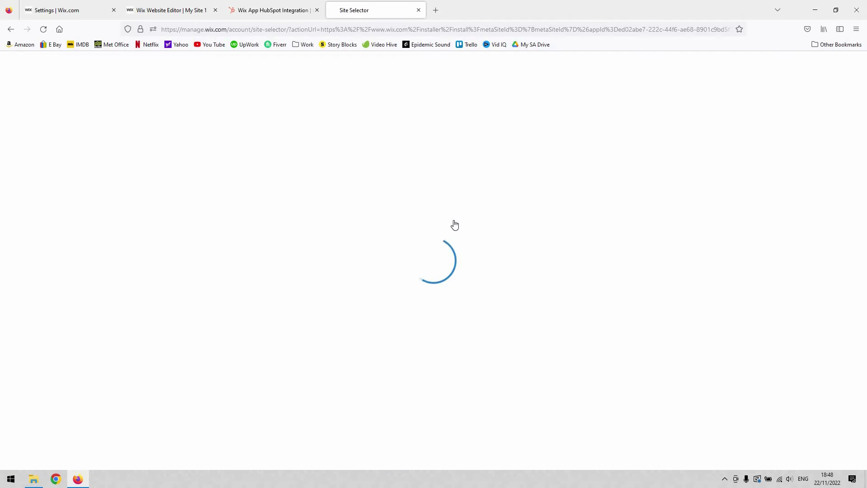
Select My Site 1 on the Wix Select Site page and Agree & Add the app
{"action": "mouse_move", "coordinate": [390, 177]}
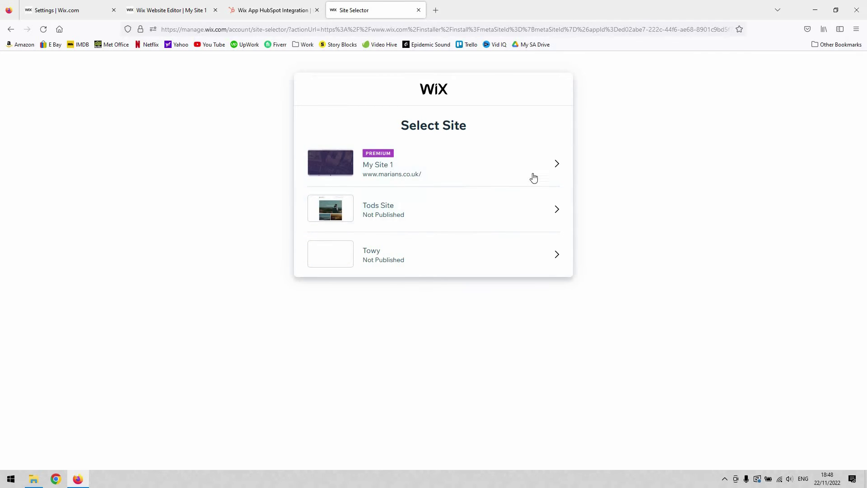
{"action": "mouse_move", "coordinate": [533, 178]}
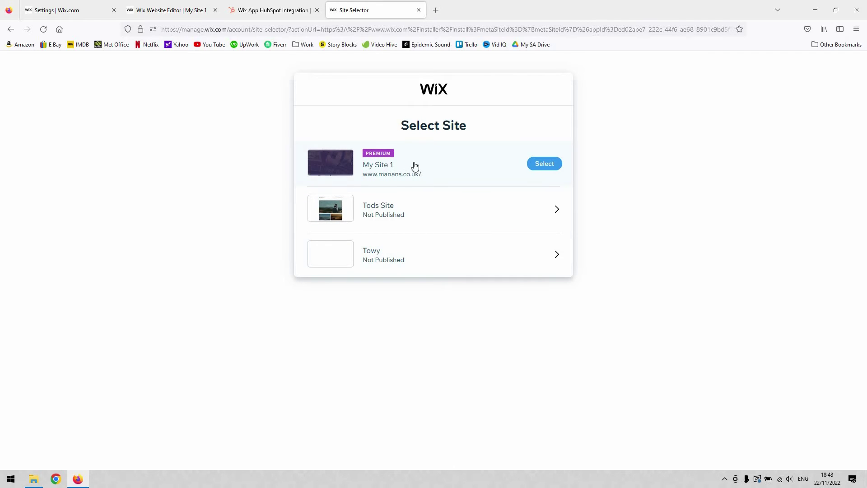
{"action": "left_click", "coordinate": [555, 166]}
{"action": "left_click", "coordinate": [535, 281]}
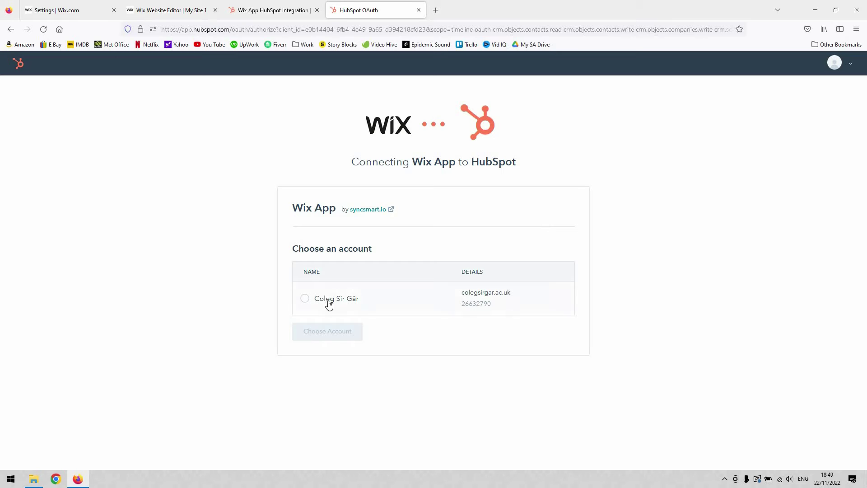
Choose the college's HubSpot account and approve the Wix App's requested access with Connect app
{"action": "left_click", "coordinate": [348, 301]}
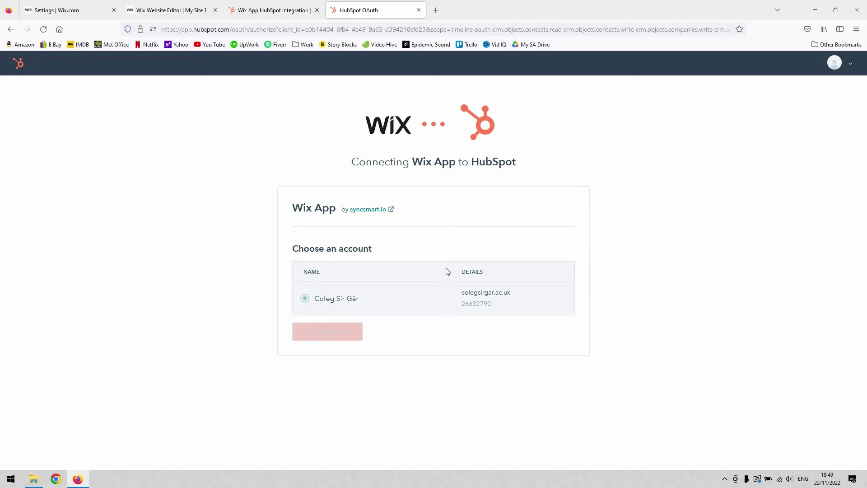
{"action": "left_click", "coordinate": [331, 336]}
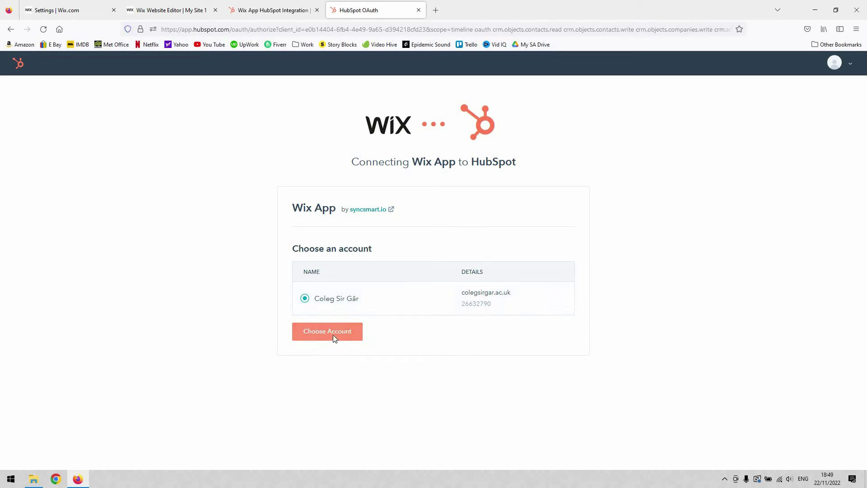
{"action": "scroll", "coordinate": [381, 192], "scroll_direction": "down", "scroll_amount": 3}
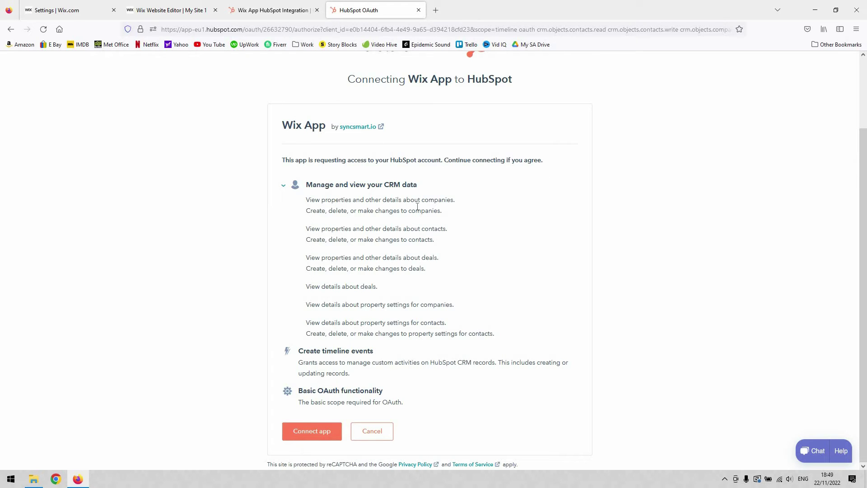
{"action": "left_click", "coordinate": [316, 431]}
{"action": "left_click", "coordinate": [301, 435]}
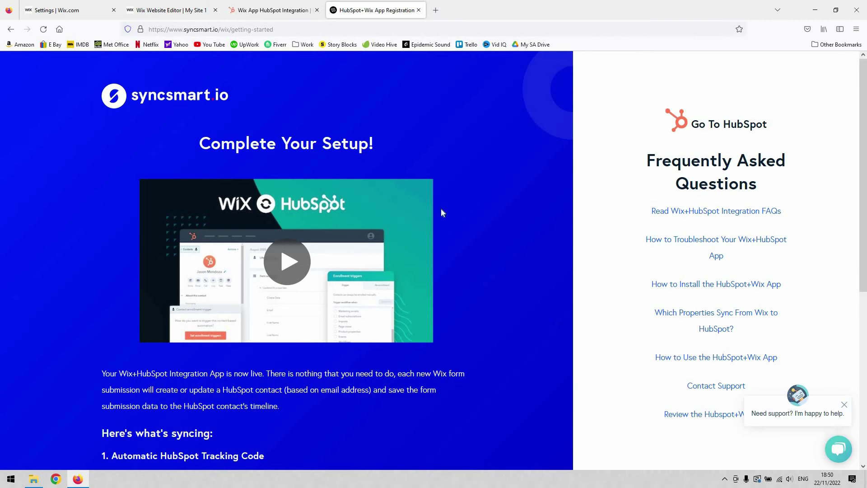
Scroll through the syncsmart Complete Your Setup page, then return to the Wix Website Editor tab
{"action": "scroll", "coordinate": [448, 199], "scroll_direction": "down", "scroll_amount": 2}
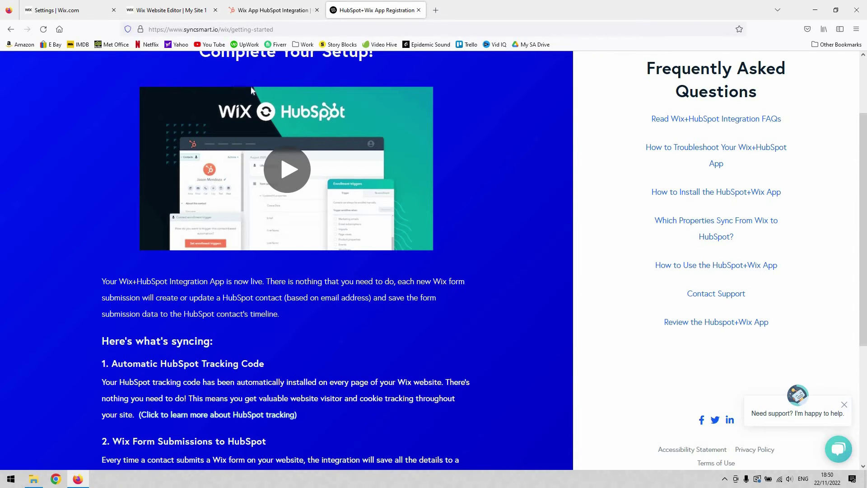
{"action": "left_click", "coordinate": [200, 7]}
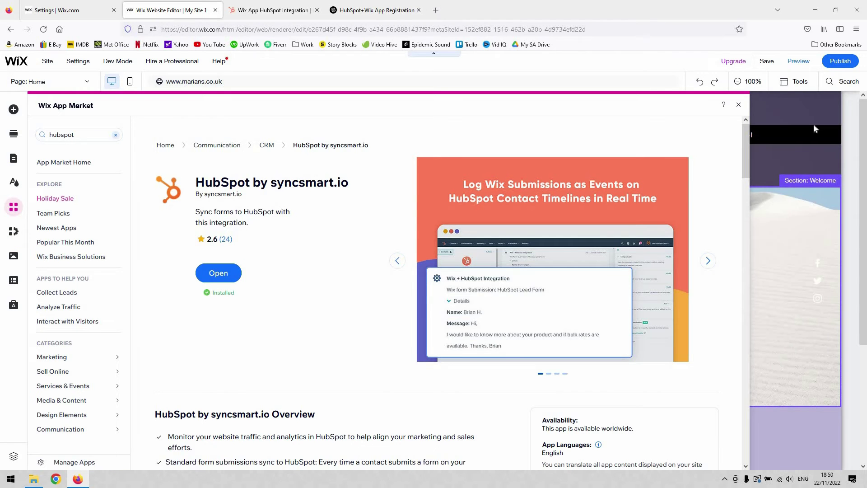
Close the Wix App Market panel showing HubSpot installed, then return to the HubSpot Wix App listing
{"action": "left_click", "coordinate": [737, 105]}
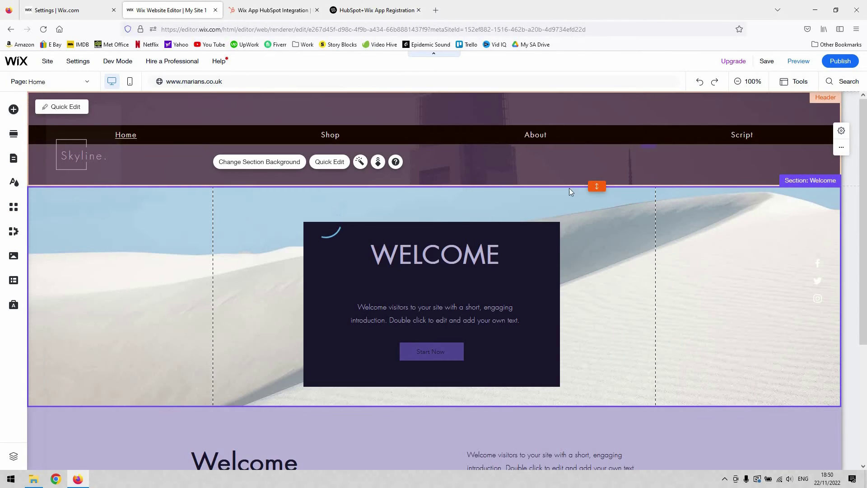
{"action": "left_click", "coordinate": [545, 201]}
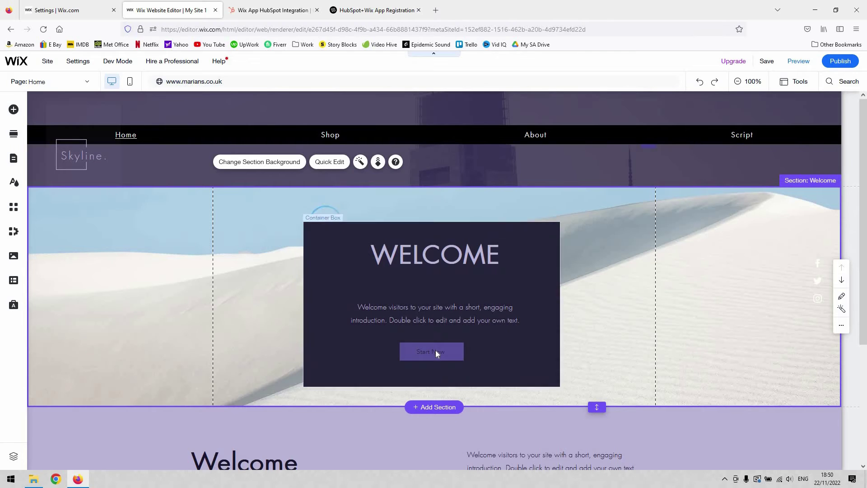
{"action": "left_click", "coordinate": [380, 10]}
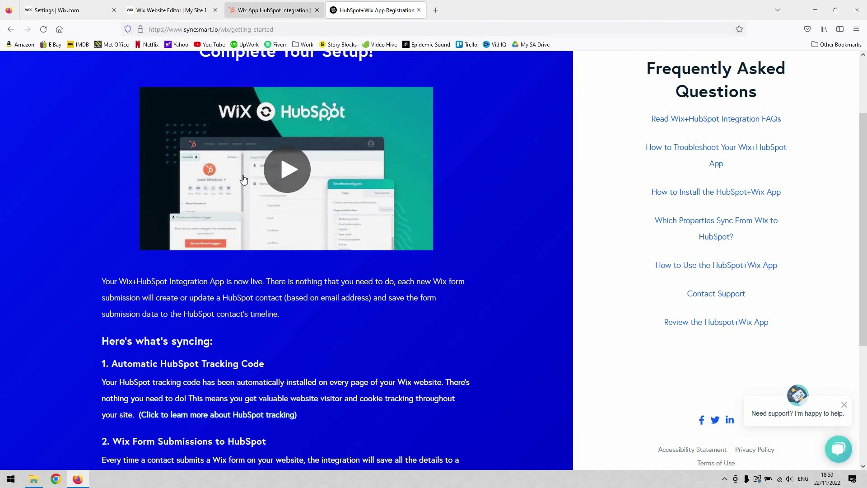
{"action": "left_click", "coordinate": [271, 8]}
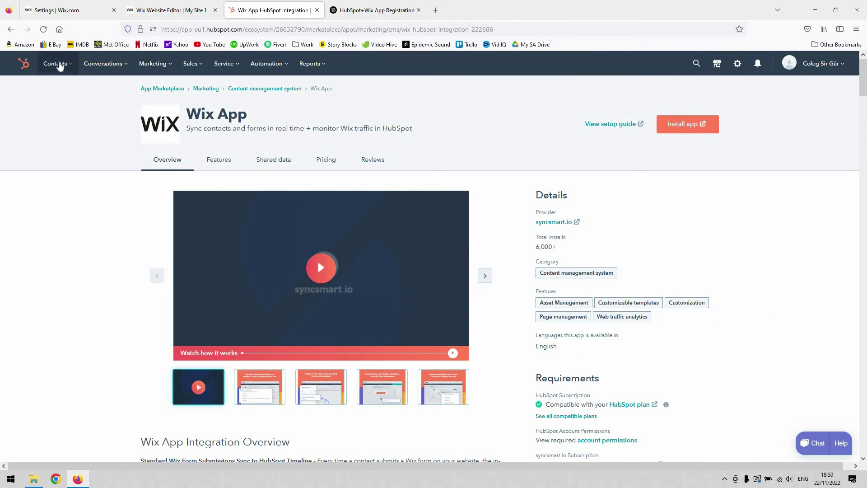
View HubSpot's Contacts list with its two sample contacts, then go back to the Wix App page
{"action": "left_click", "coordinate": [59, 64]}
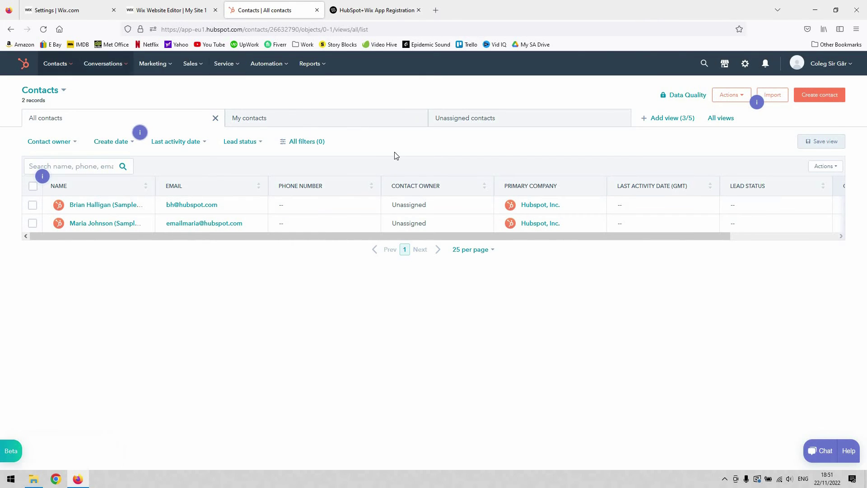
{"action": "key", "text": "alt+Left"}
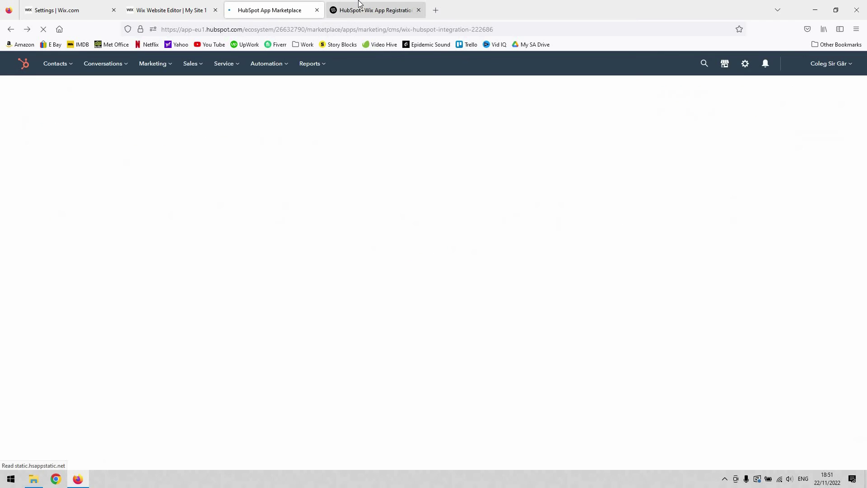
Review the synced name, email, phone and address field mappings, then close the syncsmart setup tab
{"action": "left_click", "coordinate": [358, 3]}
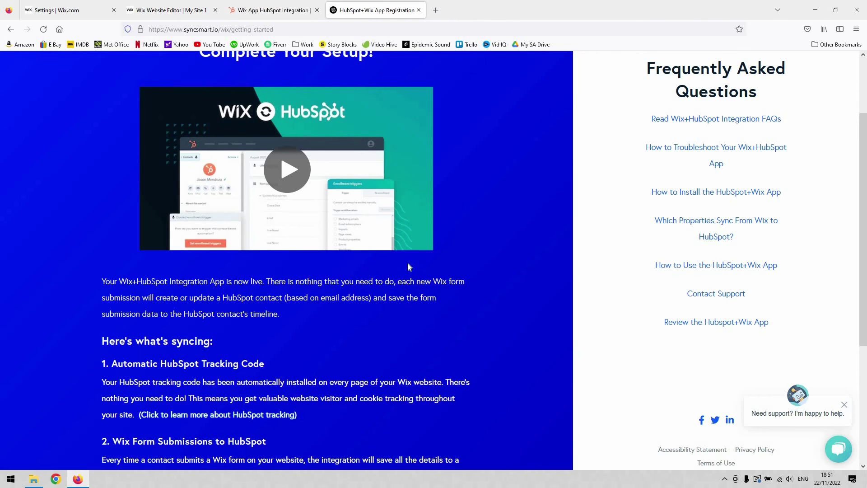
{"action": "scroll", "coordinate": [406, 266], "scroll_direction": "down", "scroll_amount": 3}
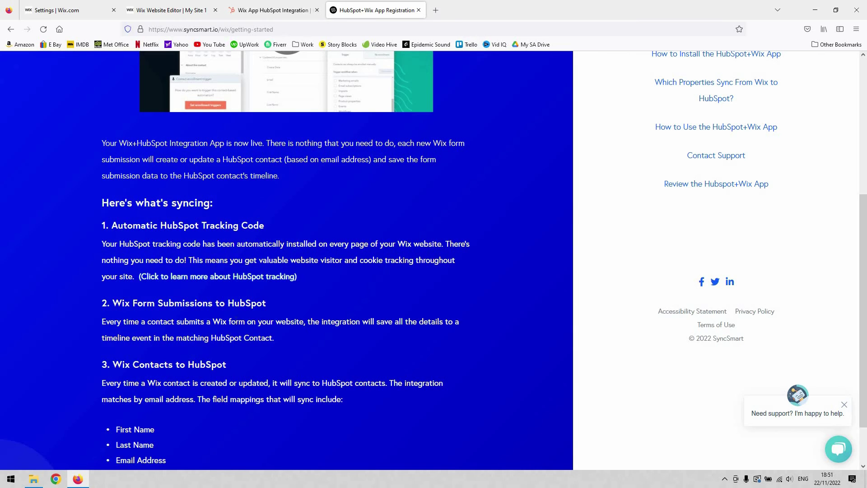
{"action": "scroll", "coordinate": [287, 333], "scroll_direction": "down", "scroll_amount": 2}
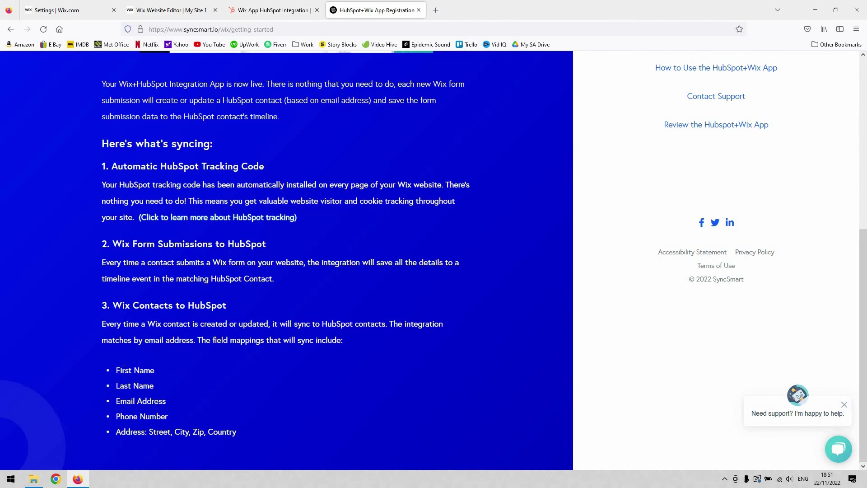
{"action": "left_click_drag", "start_coordinate": [207, 431], "coordinate": [102, 366]}
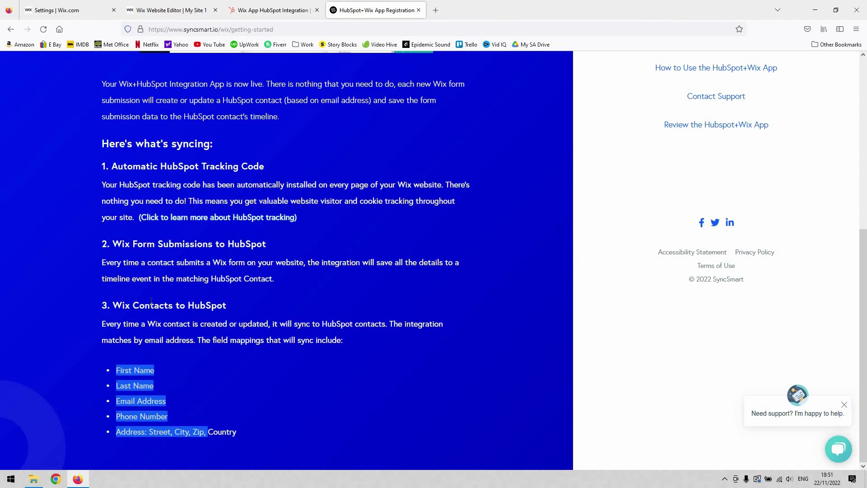
{"action": "scroll", "coordinate": [362, 239], "scroll_direction": "up", "scroll_amount": 6}
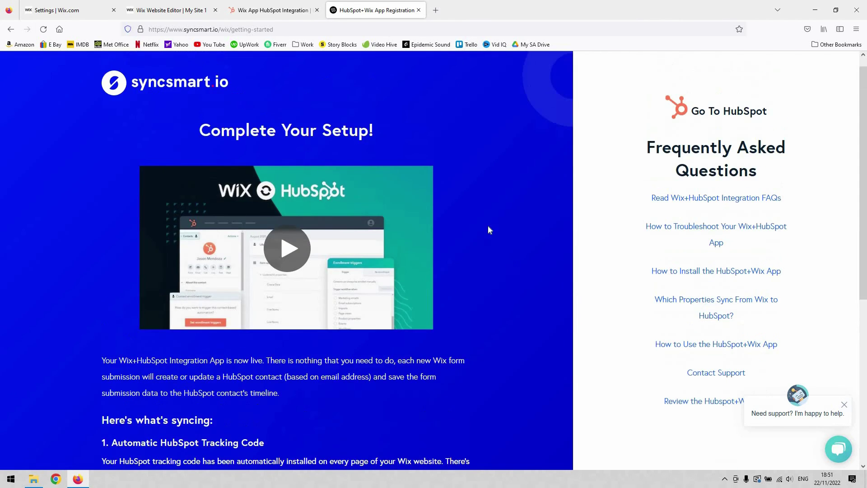
{"action": "middle_click", "coordinate": [368, 3]}
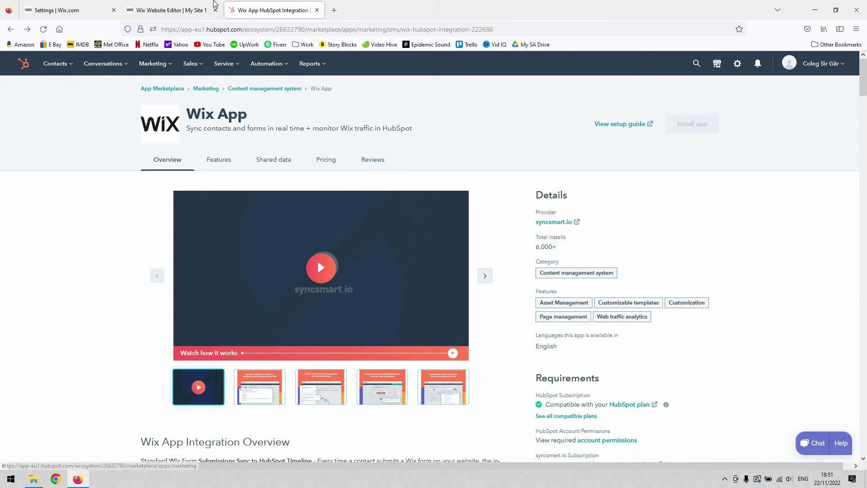
Switch to the Wix Website Editor tab showing My Site 1's Home page
{"action": "left_click", "coordinate": [210, 6]}
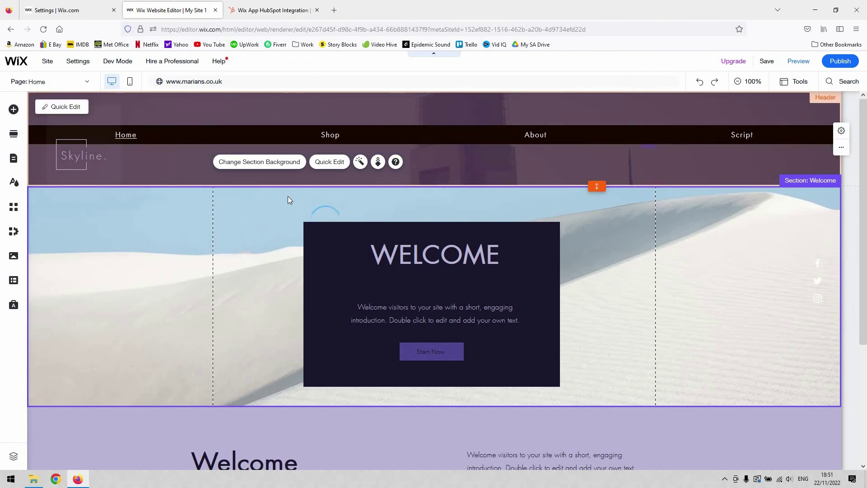